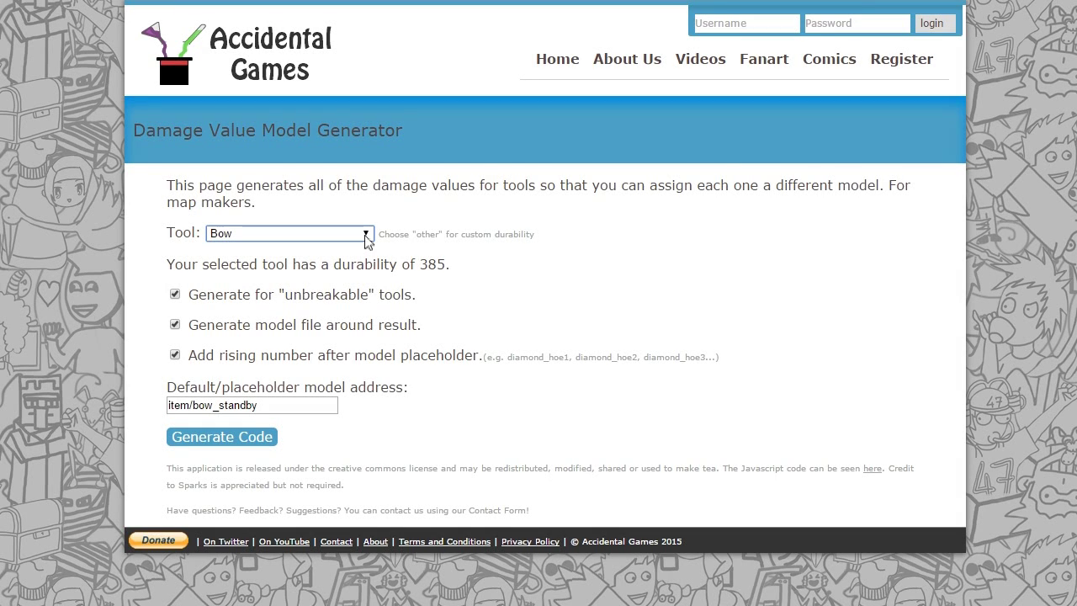
# - Select Diamond Tool as the tool, with durability showing 1562
pyautogui.click(291, 261)
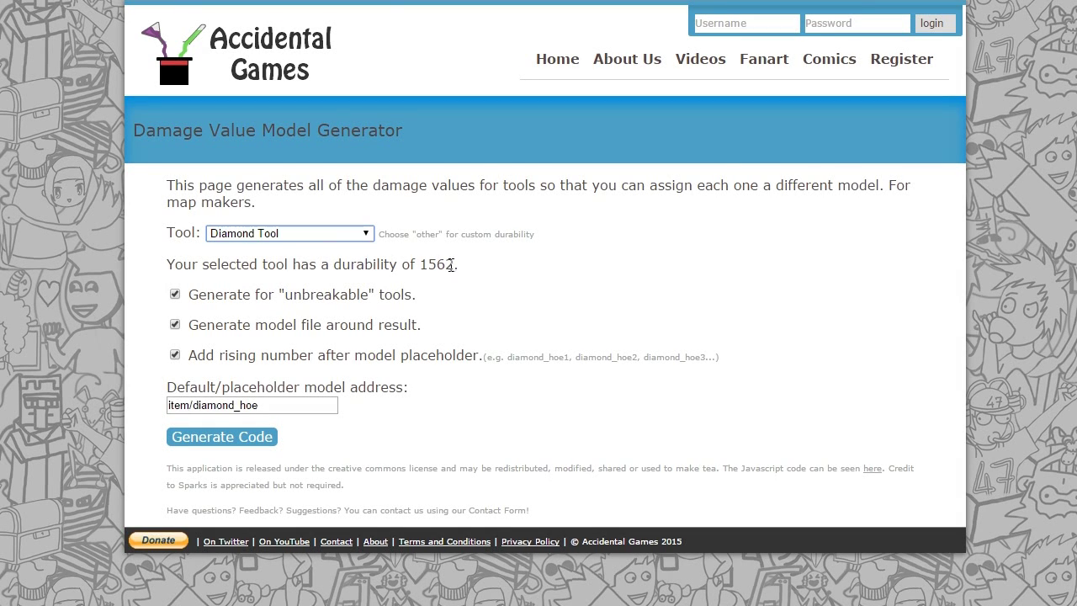
pyautogui.moveTo(454, 264); pyautogui.dragTo(422, 265)
pyautogui.click(431, 264)
pyautogui.click(462, 267)
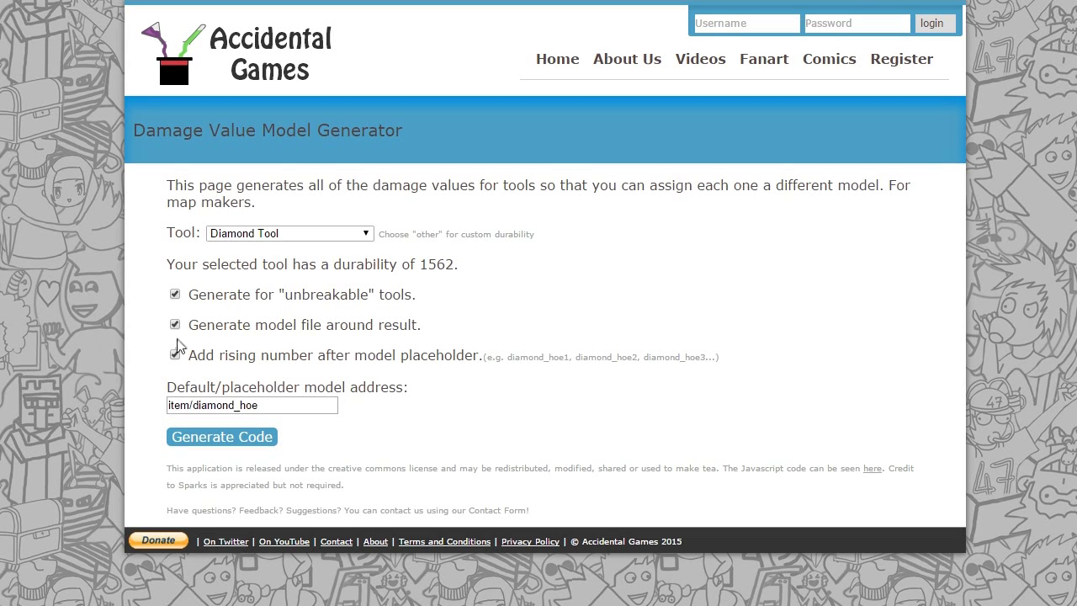
# - Turn off model-file wrapping and generate the bare diamond_hoe override list, reviewing it to the end
pyautogui.click(174, 324)
pyautogui.click(237, 444)
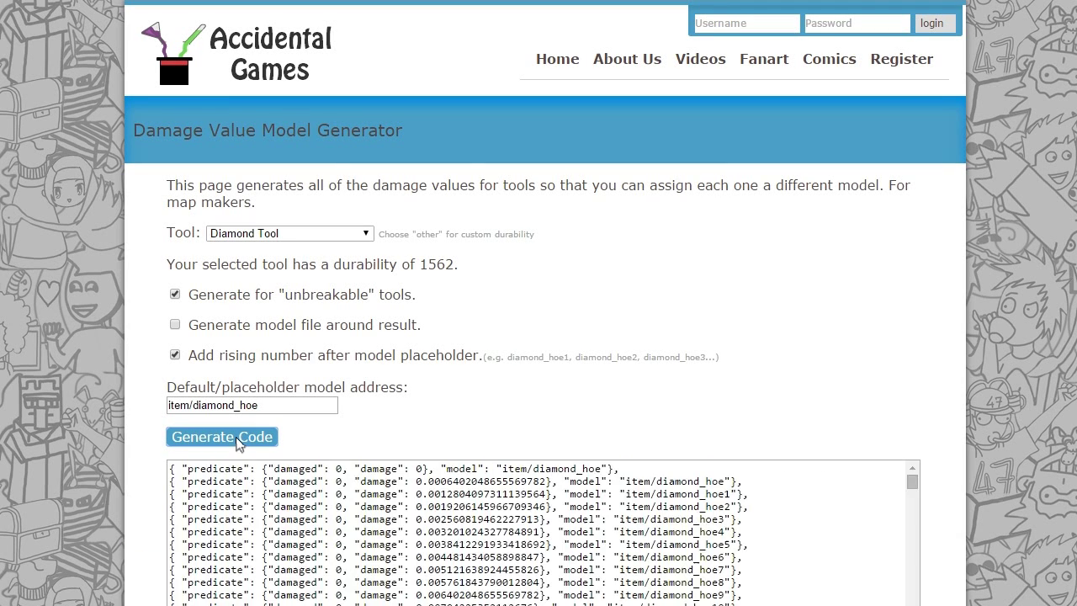
pyautogui.scroll(-3, 564, 356)
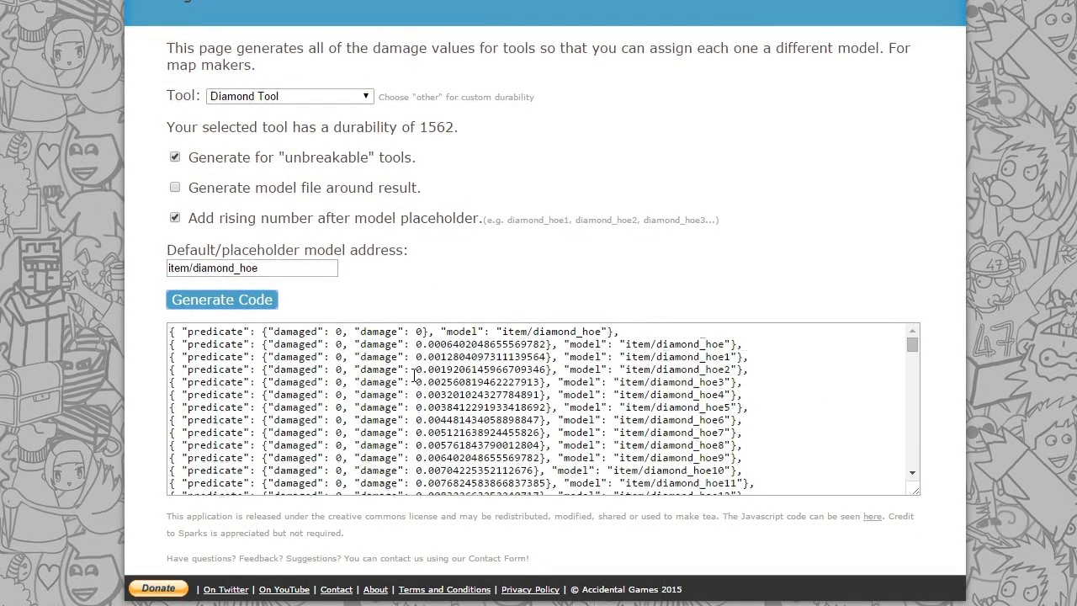
pyautogui.click(388, 473)
pyautogui.moveTo(912, 344); pyautogui.dragTo(921, 470)
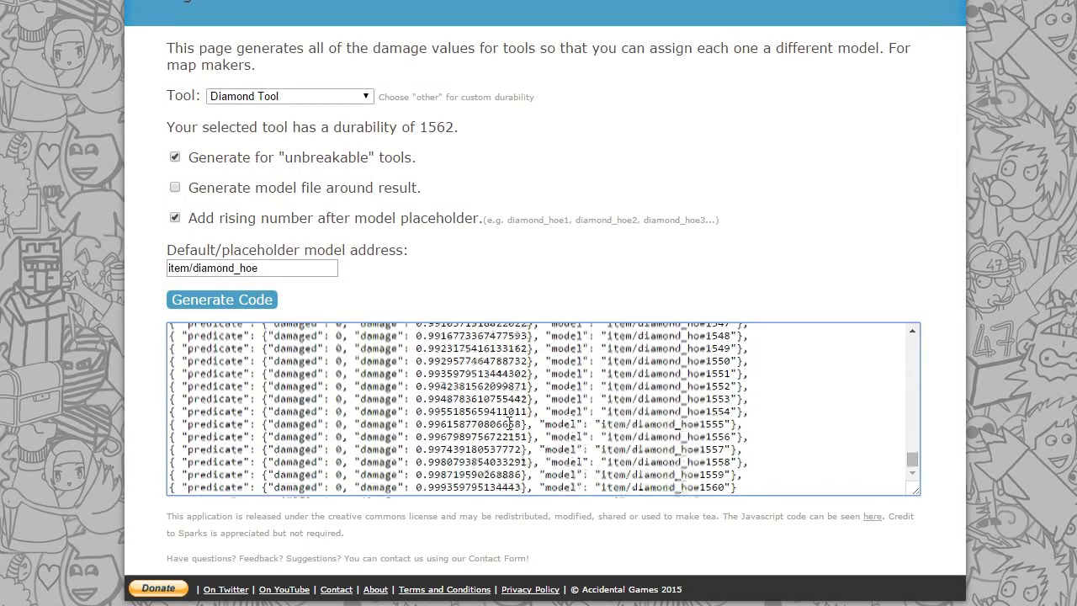
pyautogui.moveTo(415, 398); pyautogui.dragTo(526, 398)
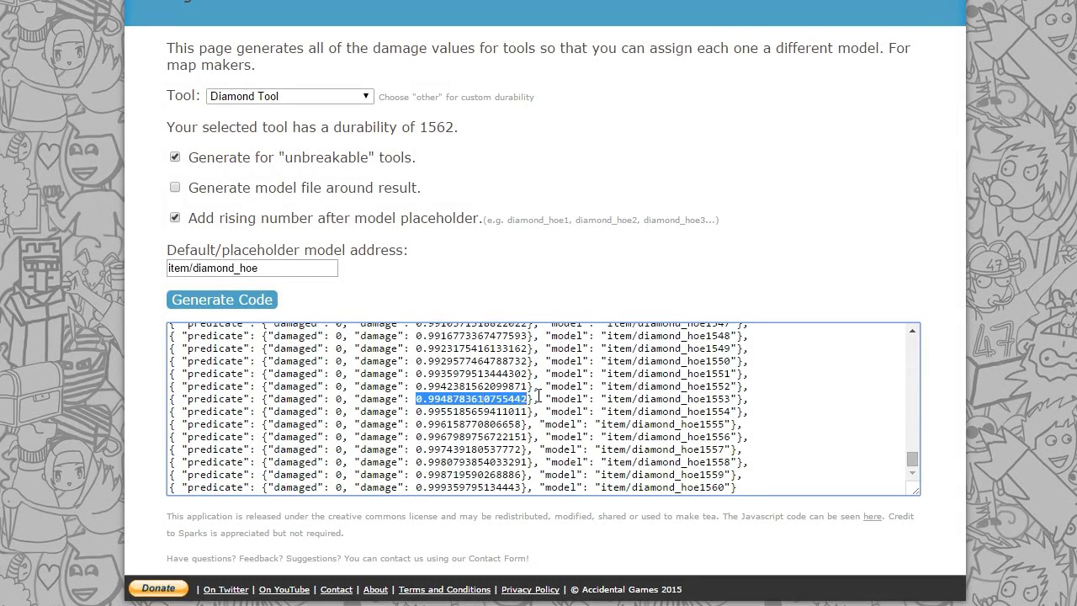
pyautogui.click(538, 396)
pyautogui.moveTo(913, 459)
pyautogui.mouseDown()
pyautogui.moveTo(921, 373)
pyautogui.moveTo(757, 344)
pyautogui.mouseUp()
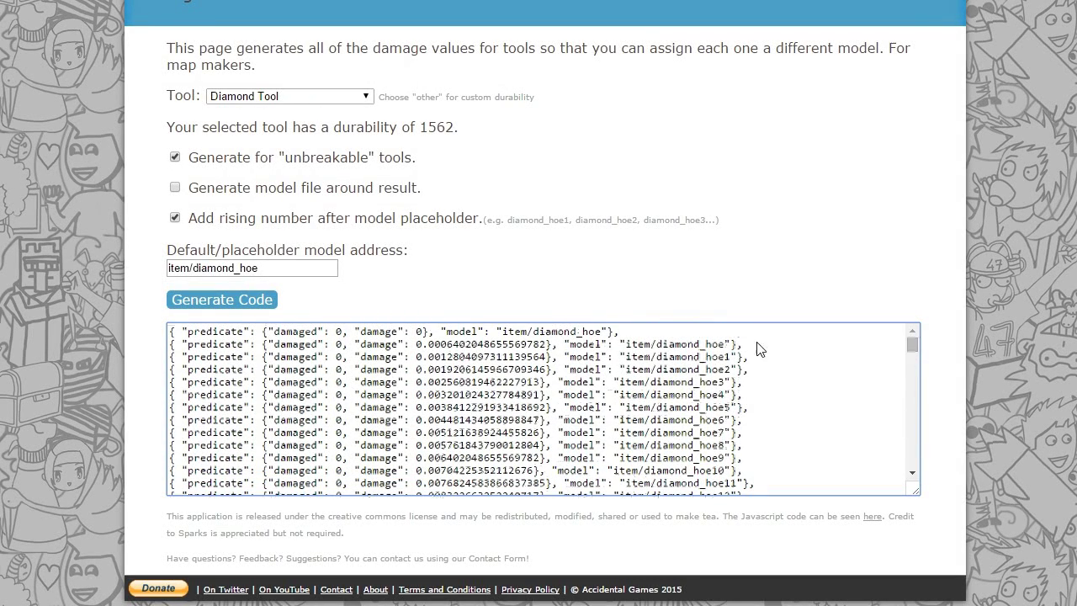
# - Re-enable 'Generate model file' and regenerate the code as a full handheld model file
pyautogui.click(176, 189)
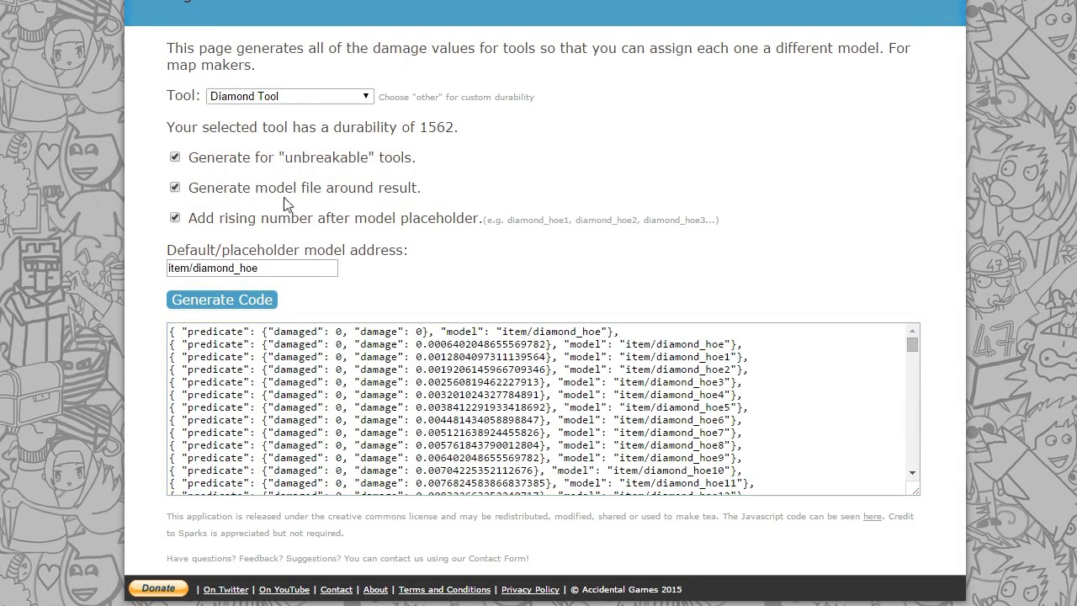
pyautogui.click(235, 301)
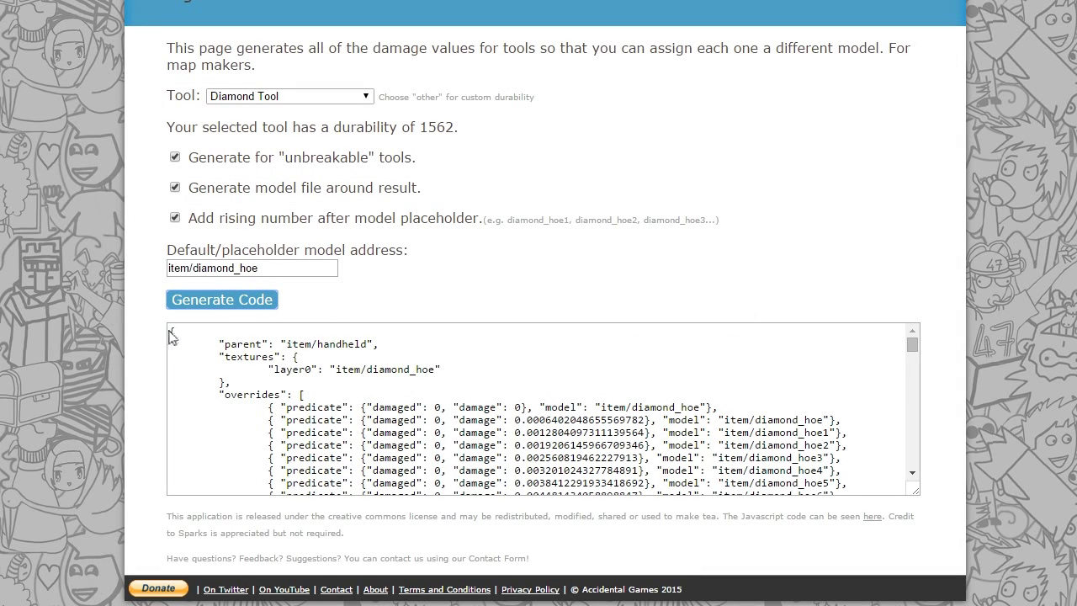
pyautogui.moveTo(169, 334); pyautogui.dragTo(349, 400)
pyautogui.click(349, 400)
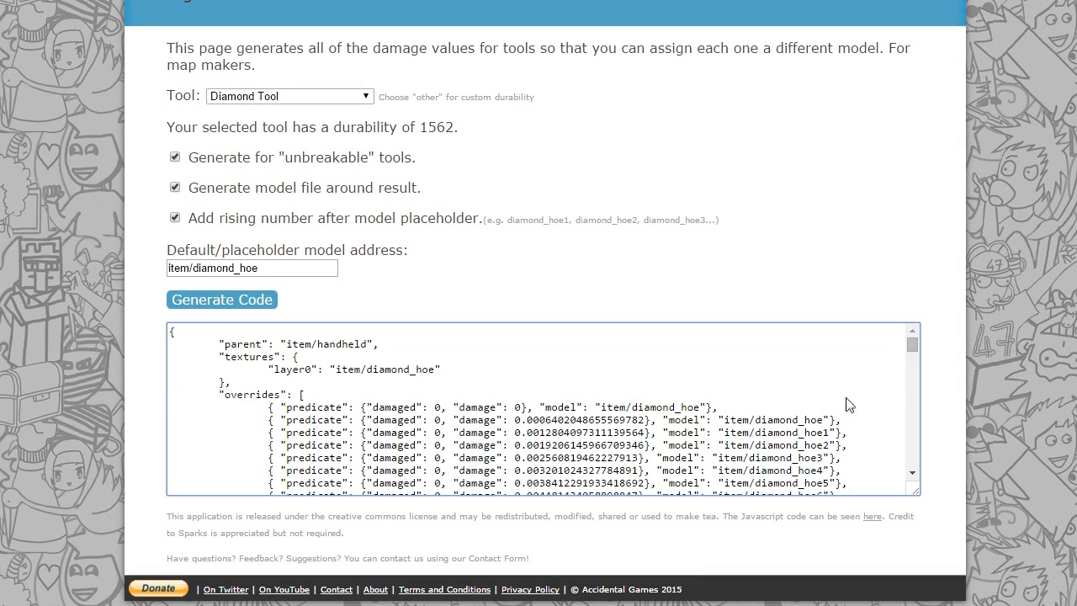
pyautogui.moveTo(912, 345); pyautogui.dragTo(932, 502)
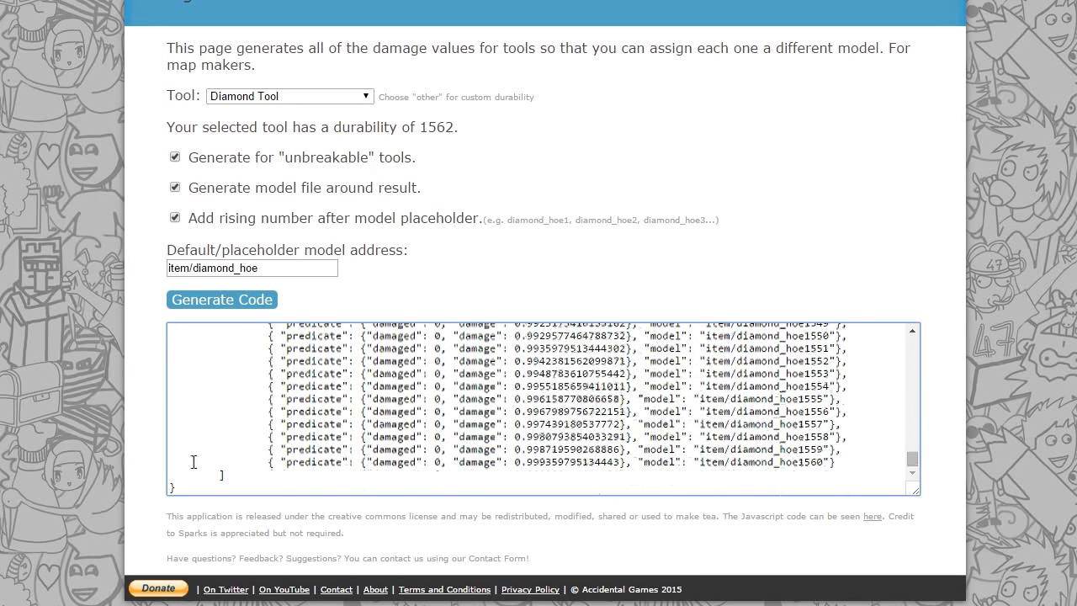
pyautogui.moveTo(174, 488); pyautogui.dragTo(243, 484)
pyautogui.click(437, 455)
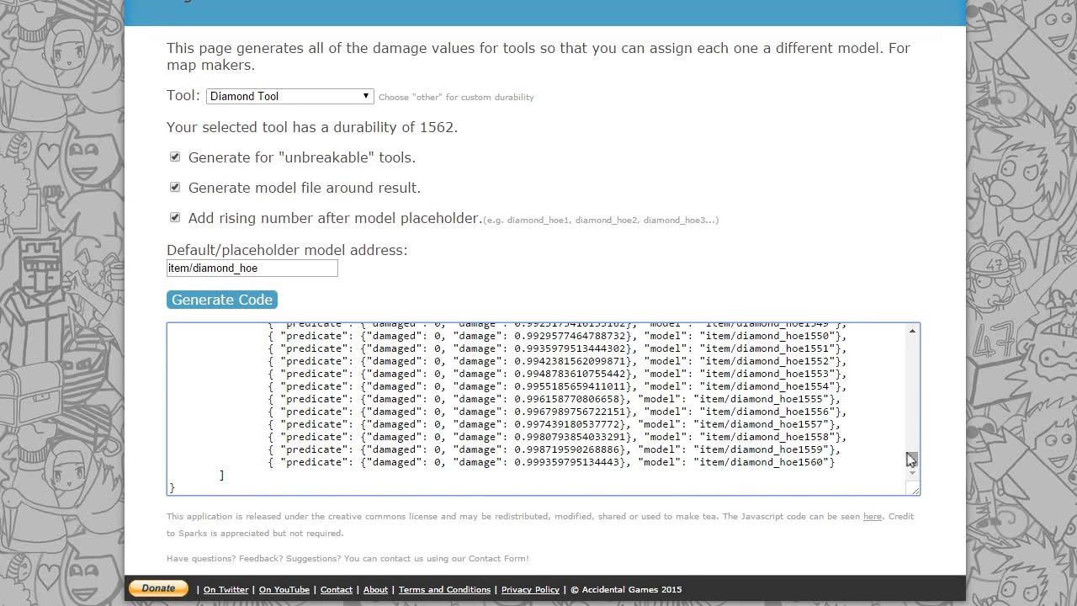
pyautogui.moveTo(911, 459); pyautogui.dragTo(912, 344)
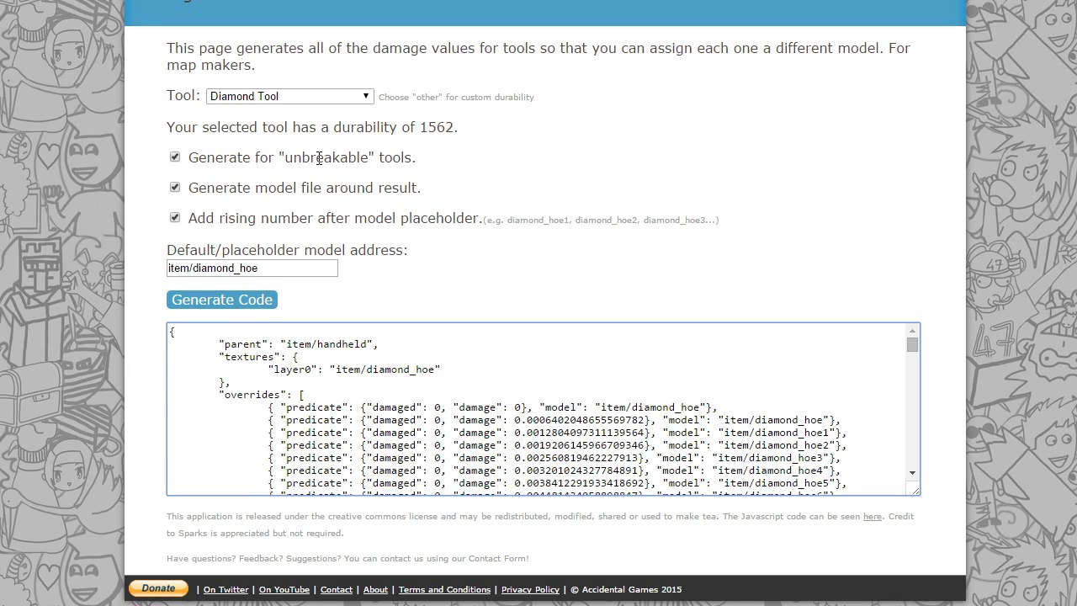
# - Regenerate with unbreakable off (damaged 1), then re-enable unbreakable and disable rising numbers
pyautogui.click(179, 164)
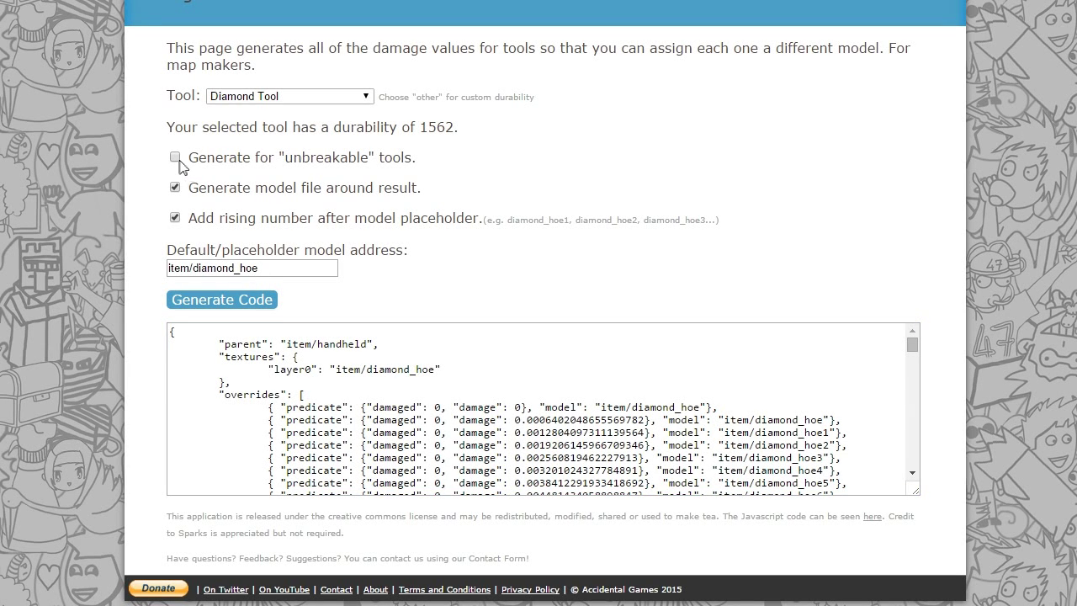
pyautogui.click(224, 301)
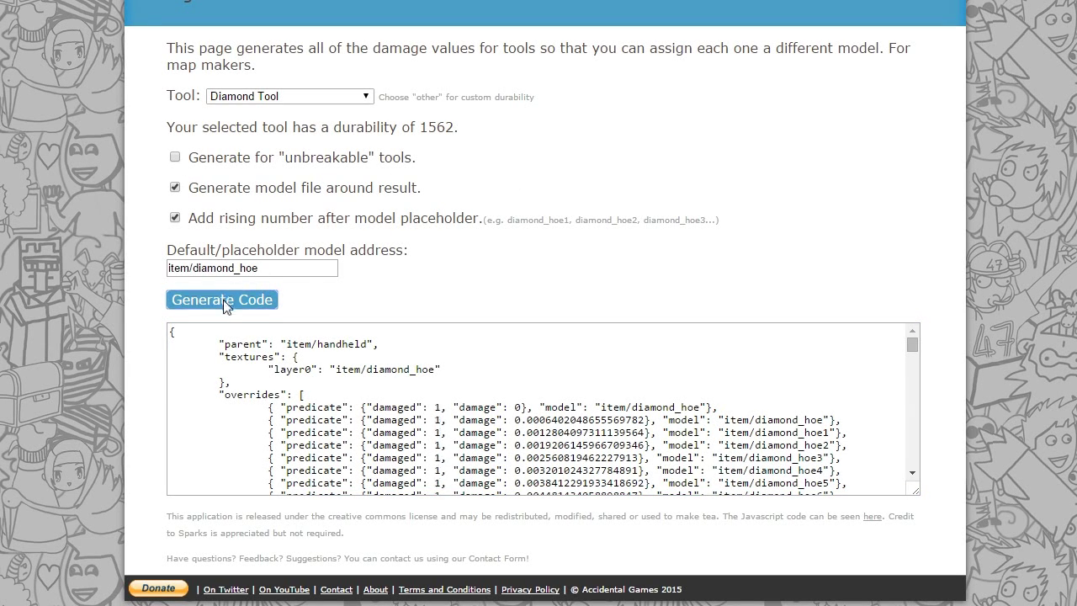
pyautogui.click(439, 412)
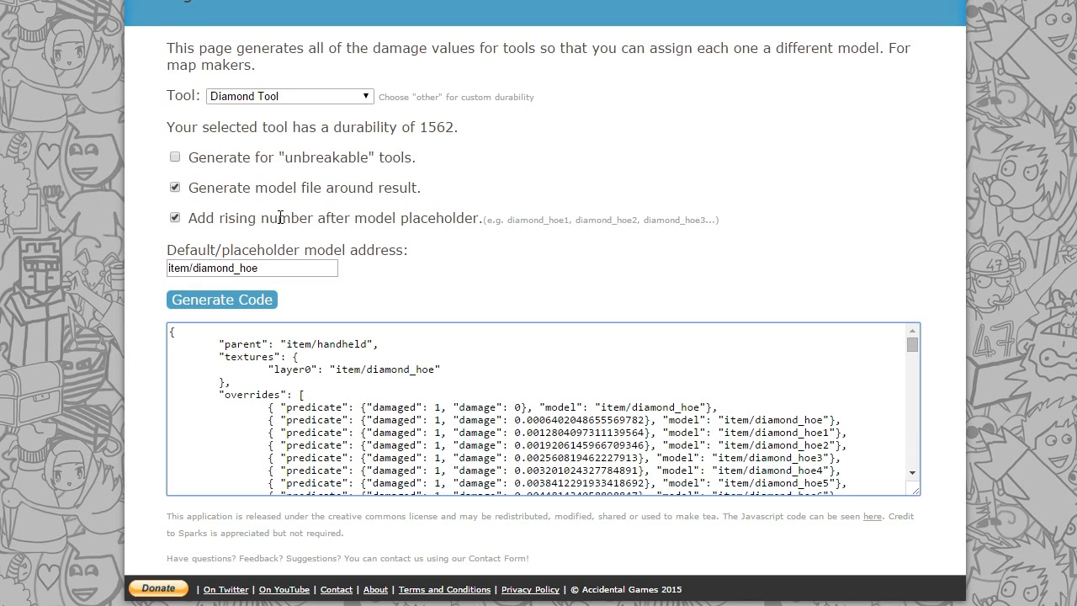
pyautogui.click(175, 158)
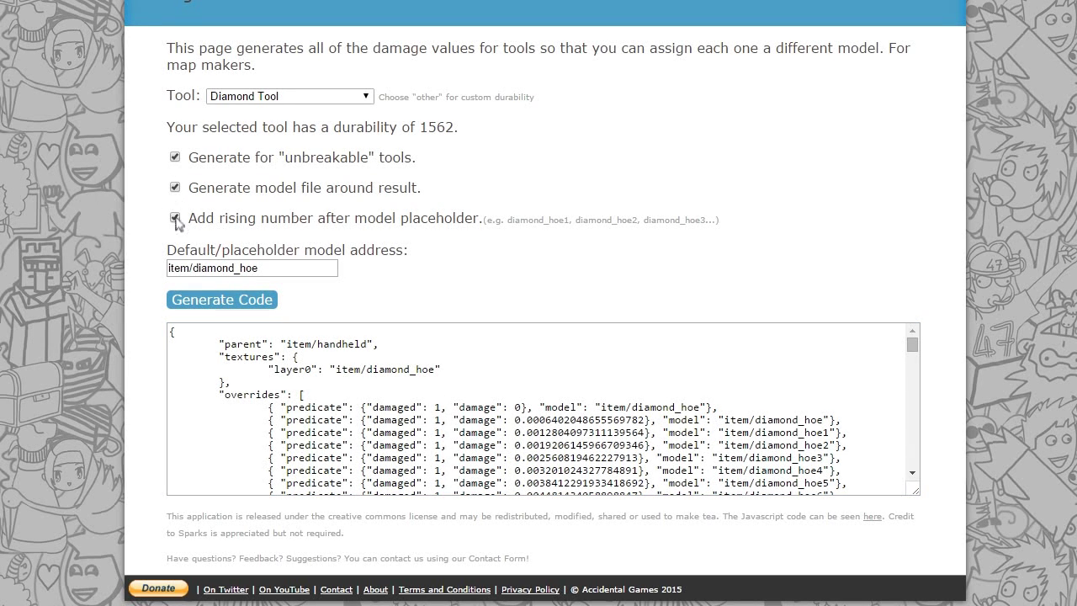
pyautogui.click(175, 218)
pyautogui.click(222, 304)
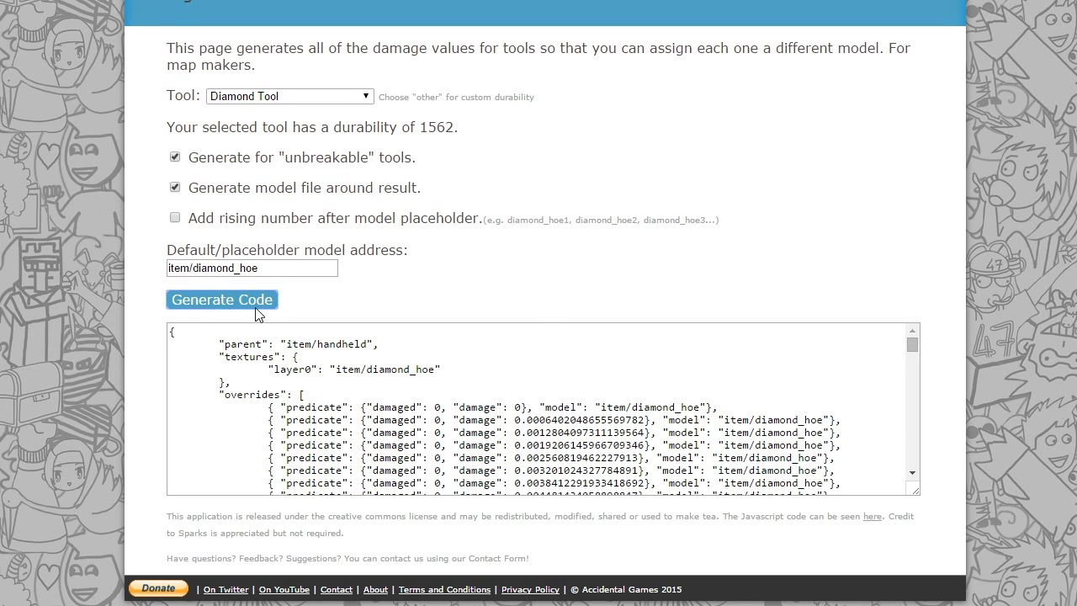
pyautogui.scroll(-2, 821, 427)
pyautogui.scroll(2, 816, 431)
pyautogui.moveTo(715, 470); pyautogui.dragTo(830, 469)
pyautogui.click(816, 443)
pyautogui.scroll(-2, 670, 418)
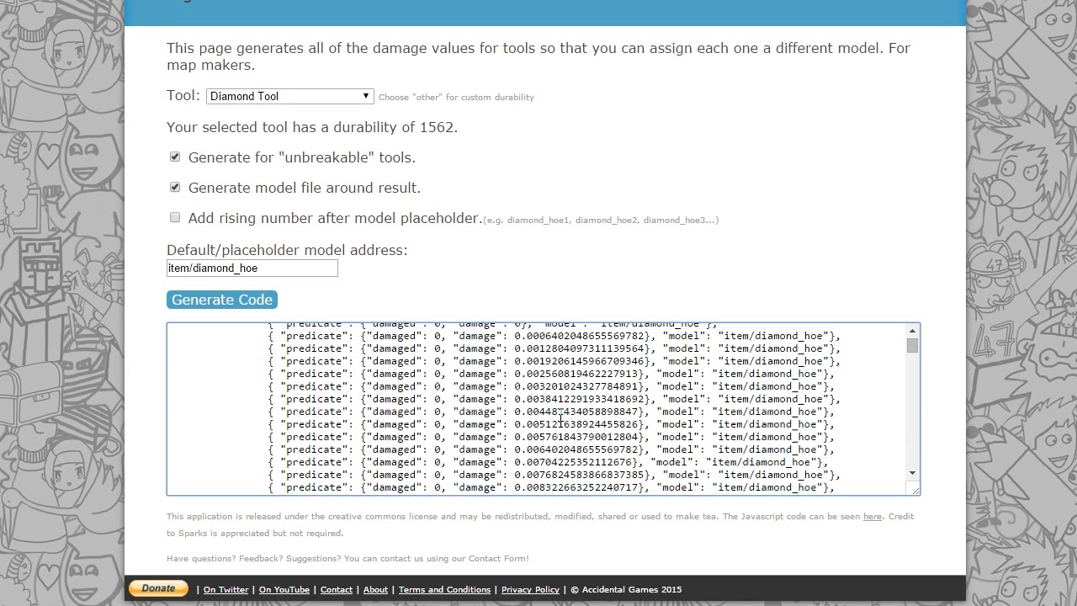
pyautogui.scroll(2, 697, 403)
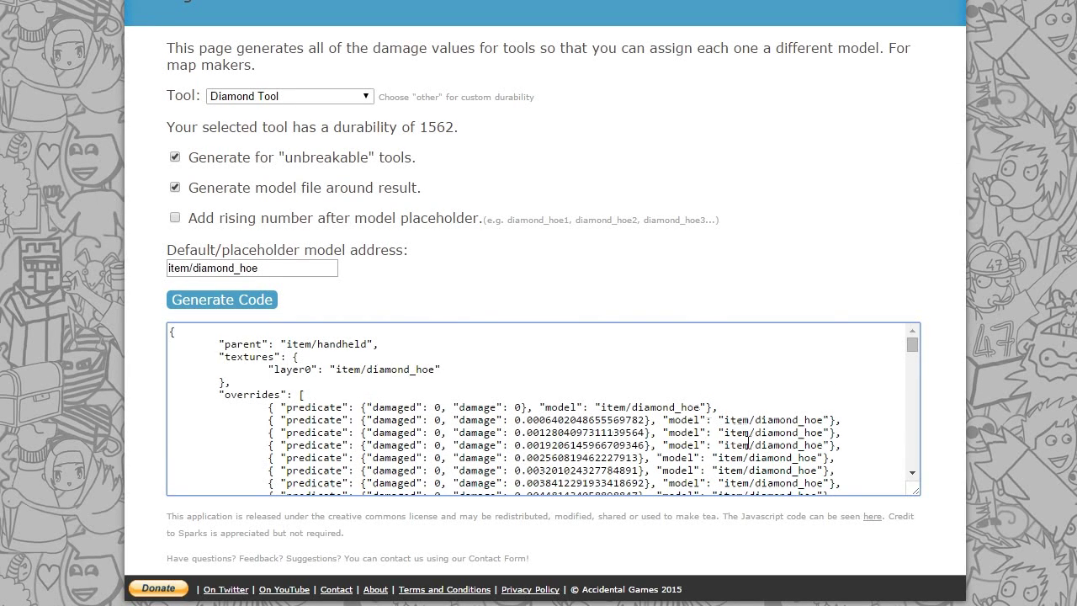
pyautogui.moveTo(823, 415); pyautogui.dragTo(725, 420)
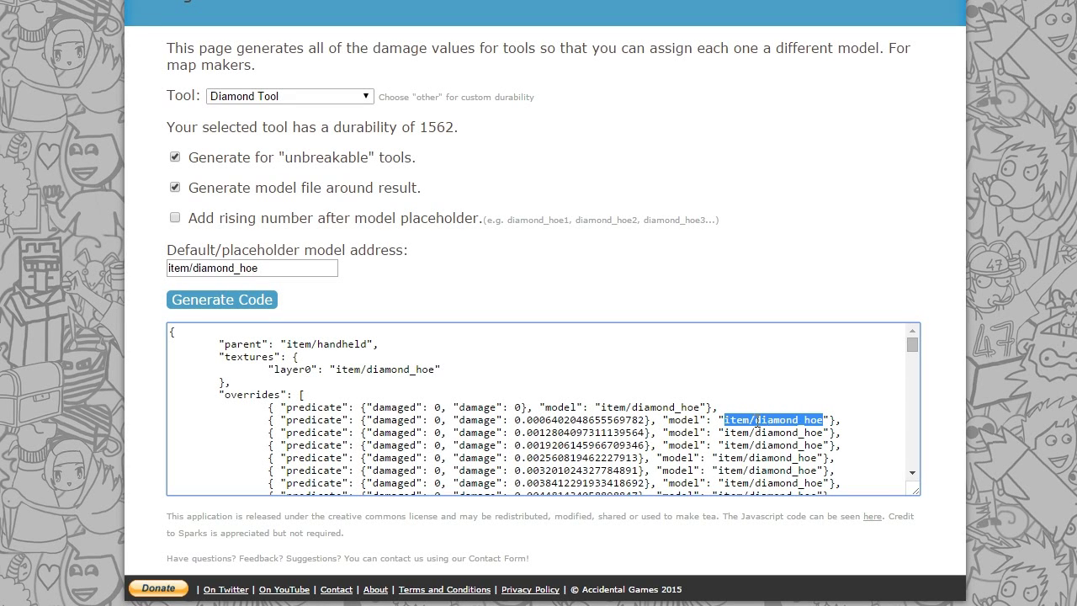
pyautogui.click(431, 420)
pyautogui.scroll(-1, 387, 408)
pyautogui.scroll(1, 387, 407)
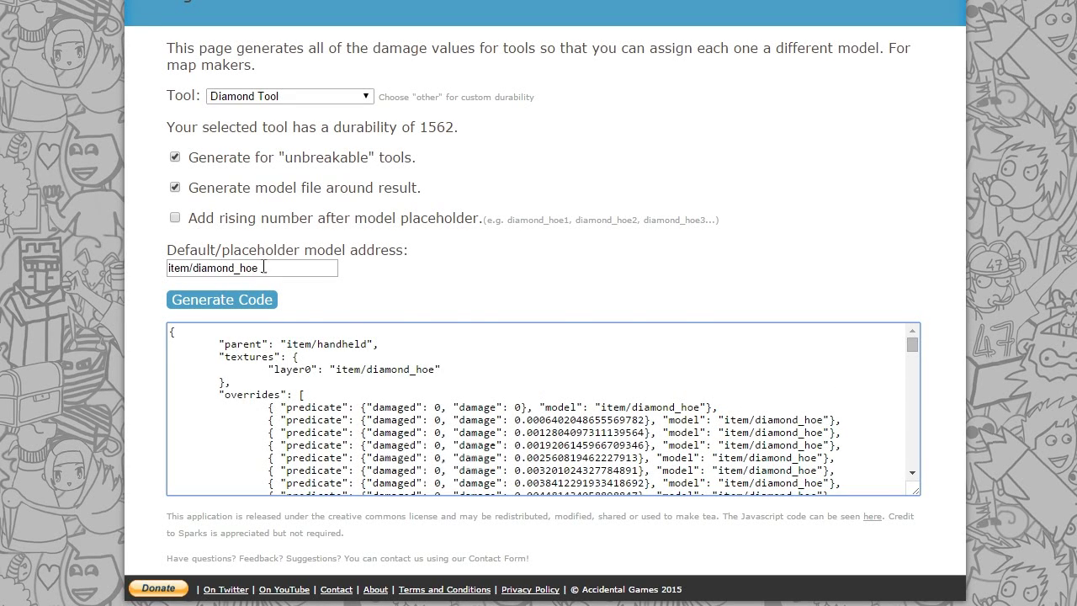
pyautogui.moveTo(264, 267); pyautogui.dragTo(246, 267)
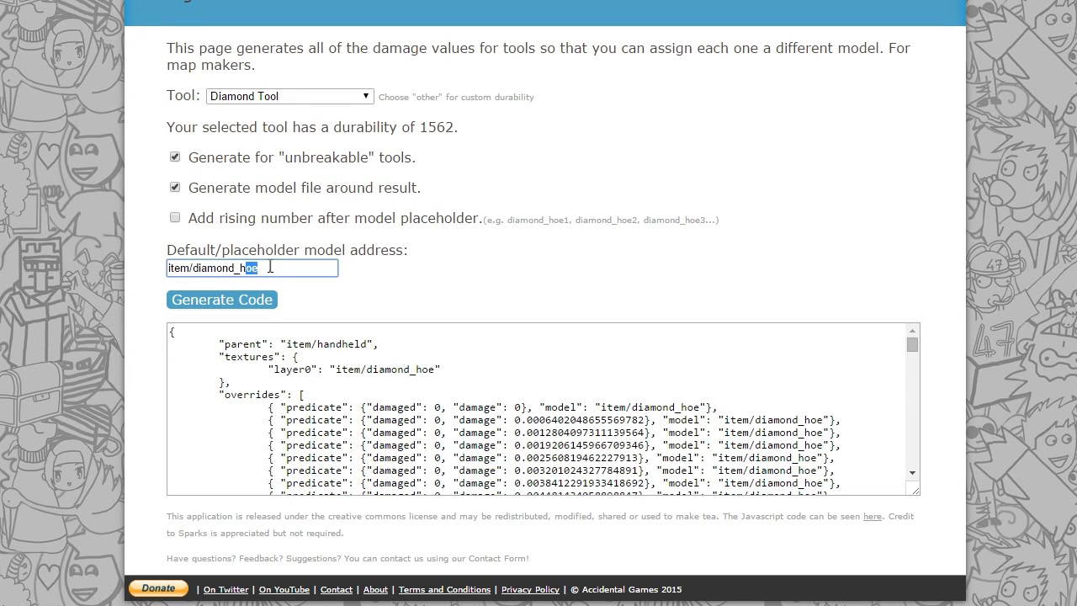
# - Edit the model address from item/diamond_hoe to item/diamond_hello
pyautogui.click(267, 267)
pyautogui.moveTo(258, 268); pyautogui.dragTo(246, 270)
pyautogui.write('ell')
# - Generate code referencing item/diamond_hello, then switch the tool to Shears (durability 238)
pyautogui.click(256, 300)
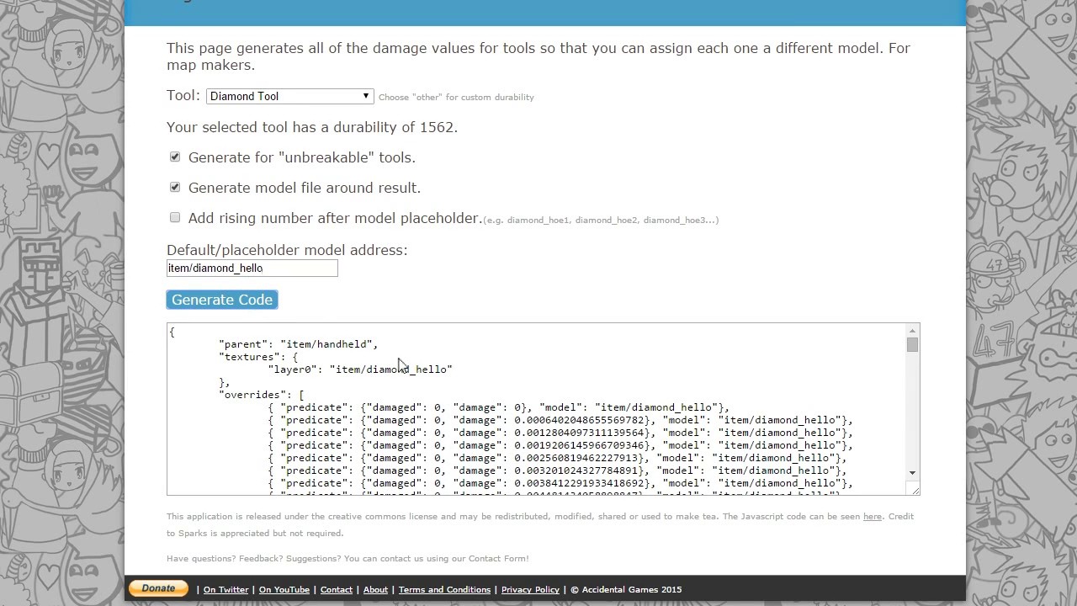
pyautogui.moveTo(454, 370); pyautogui.dragTo(269, 370)
pyautogui.click(801, 430)
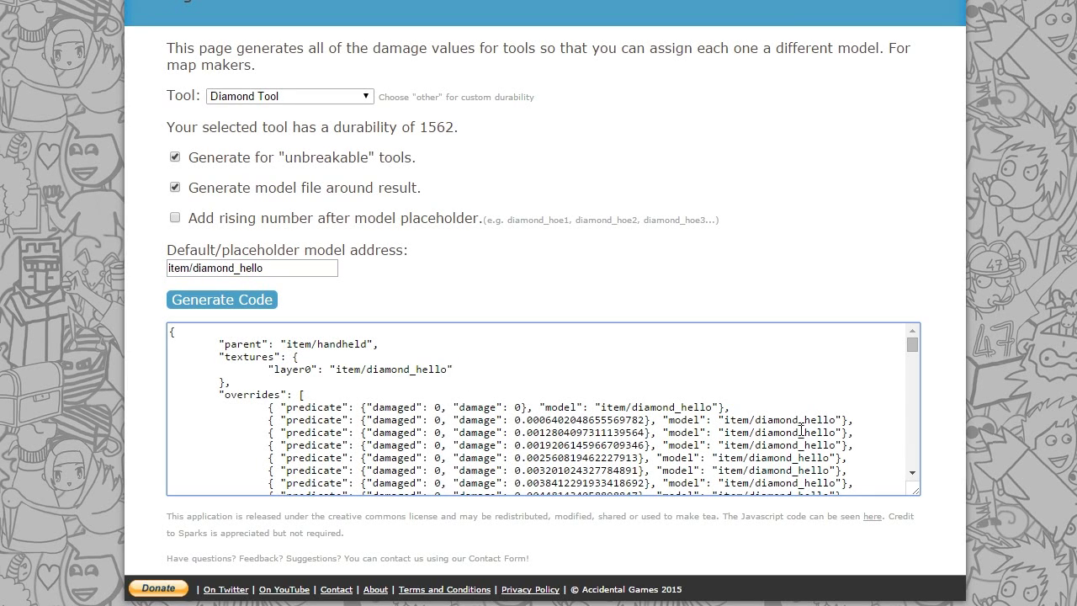
pyautogui.doubleClick(838, 419)
pyautogui.click(666, 403)
pyautogui.click(341, 101)
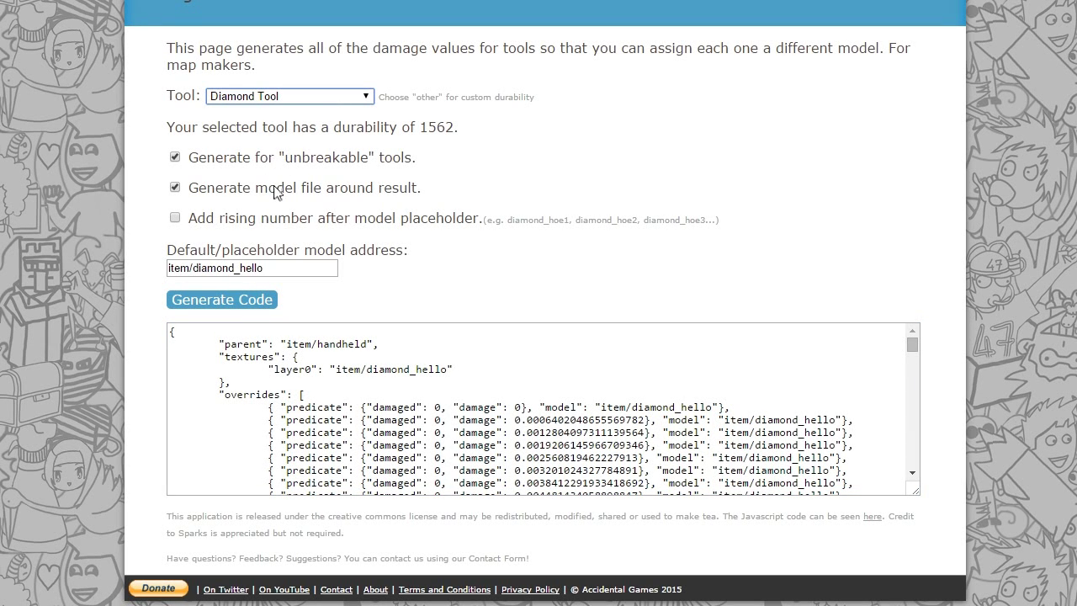
pyautogui.press('Down')
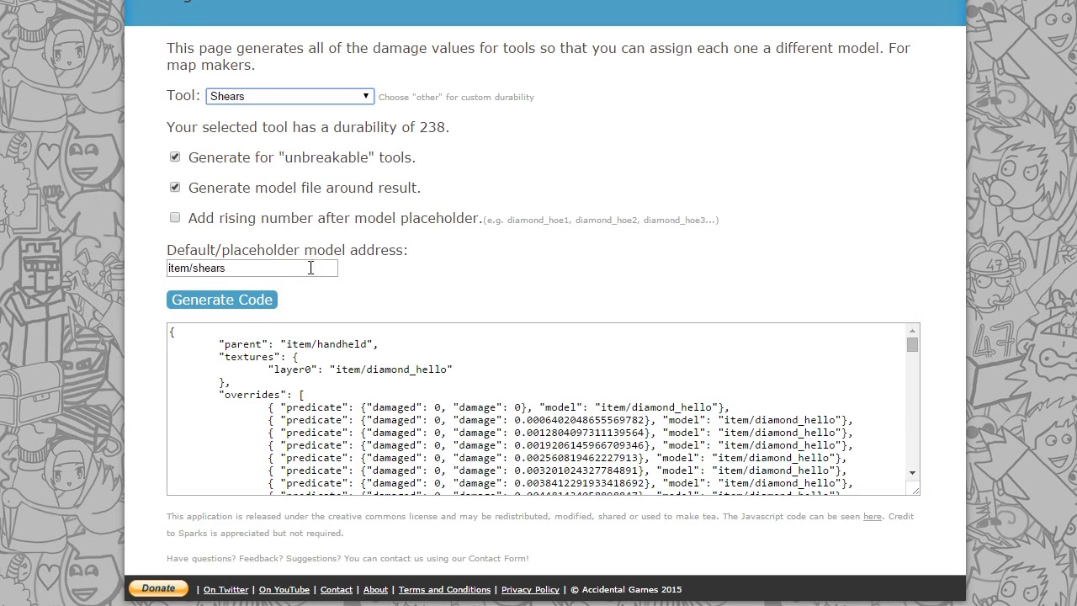
# - Generate and scroll through the Shears override code, then choose Other for custom durability
pyautogui.click(254, 302)
pyautogui.click(809, 412)
pyautogui.scroll(-10, 721, 428)
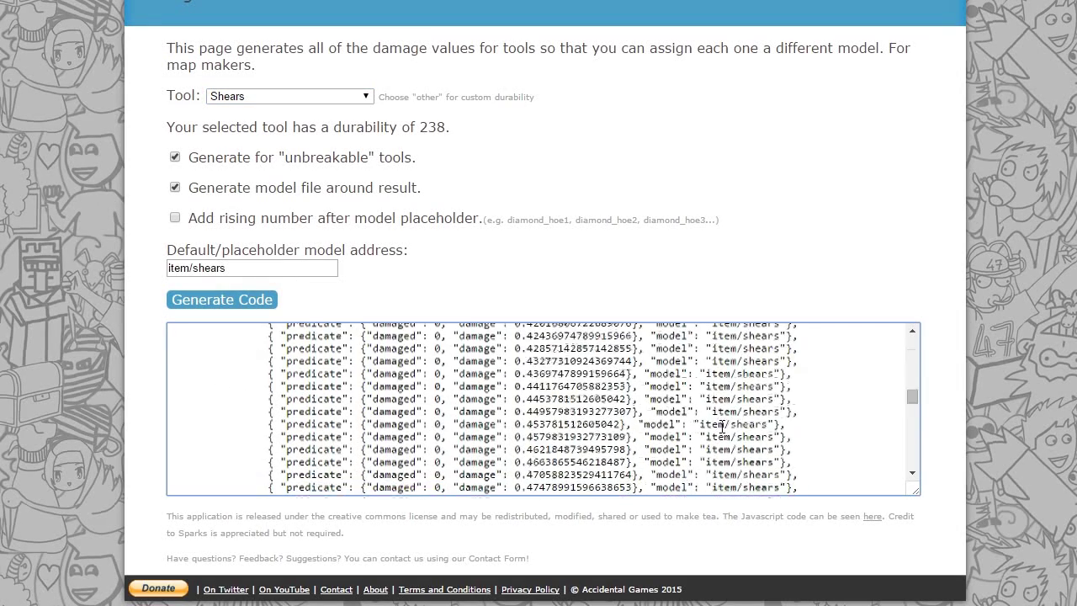
pyautogui.scroll(-5, 721, 428)
pyautogui.scroll(-3, 724, 437)
pyautogui.scroll(-10, 725, 442)
pyautogui.scroll(20, 728, 445)
pyautogui.scroll(15, 728, 446)
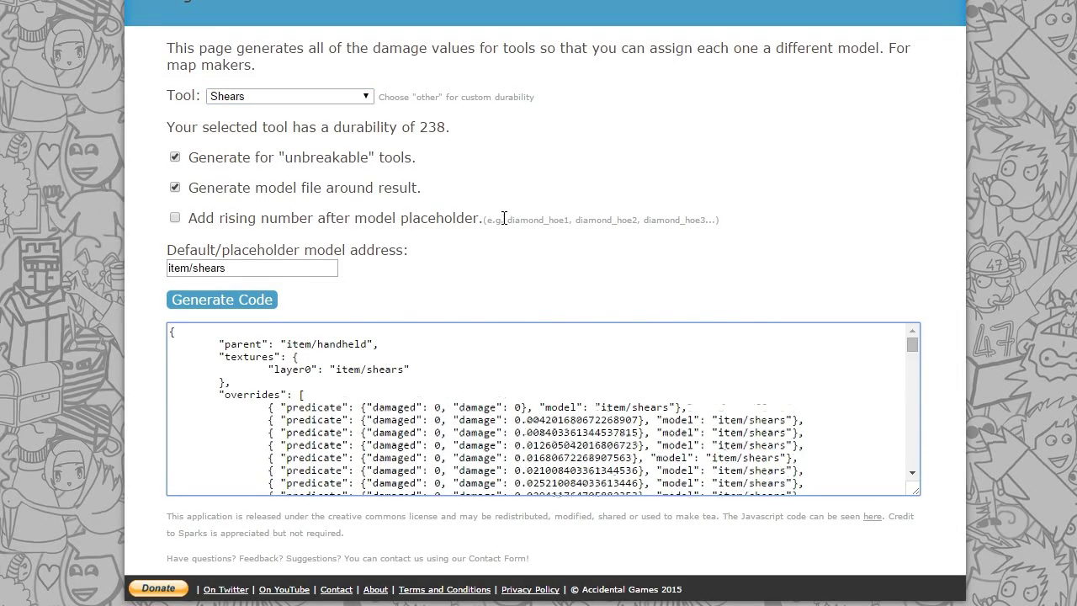
pyautogui.click(341, 132)
pyautogui.write('diamond_ho')
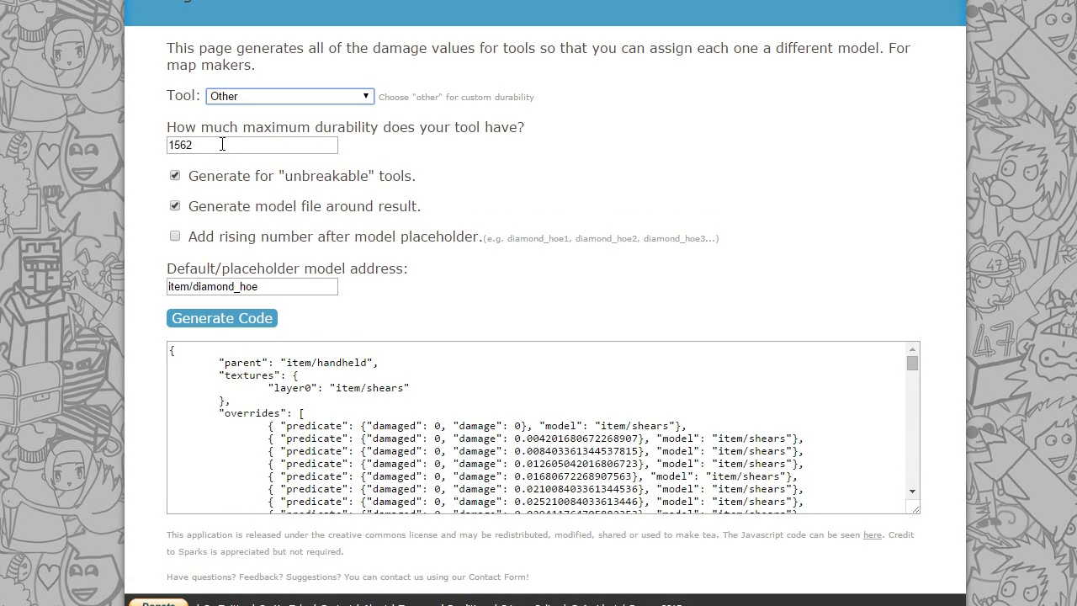
# - Set custom durability to 3 and enable rising numbers after the model placeholder
pyautogui.click(222, 144)
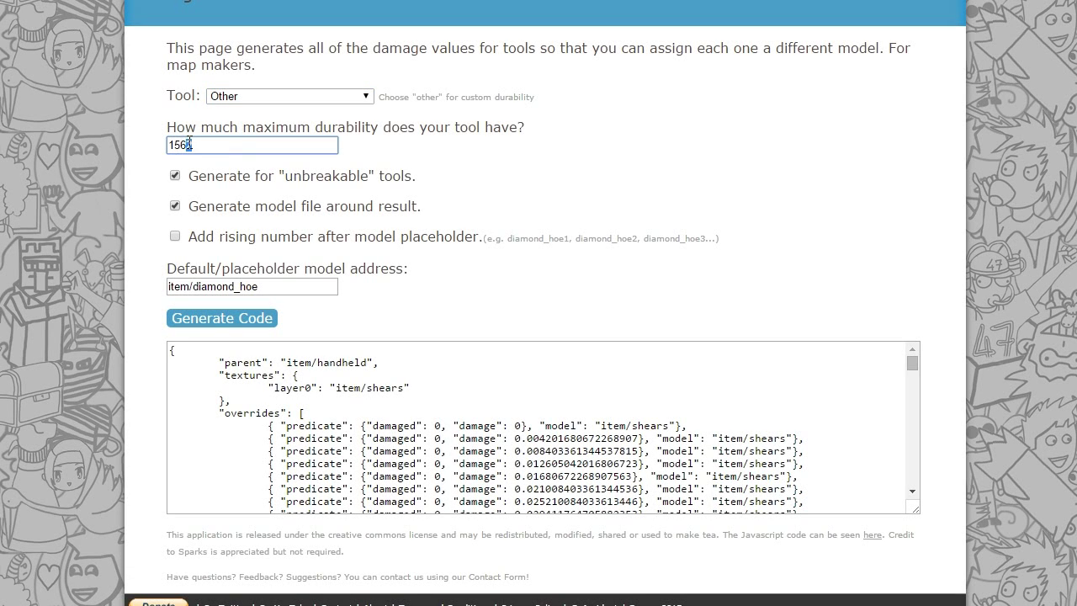
pyautogui.moveTo(229, 146); pyautogui.dragTo(106, 145)
pyautogui.write('3')
pyautogui.click(174, 238)
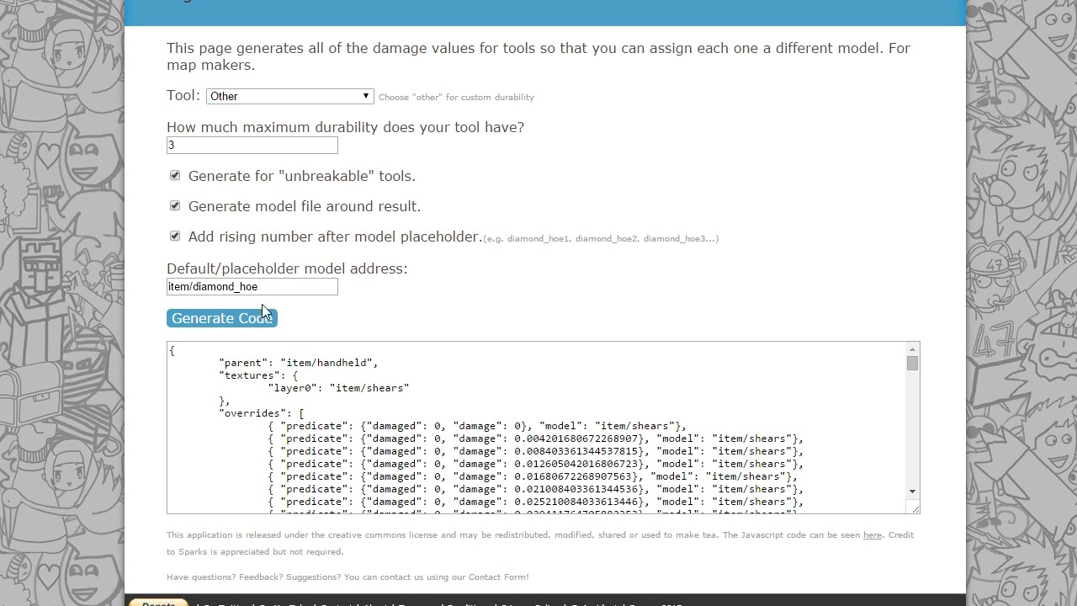
# - Generate the three-override code and check its damage values 0, 0.333 and 0.667
pyautogui.click(256, 320)
pyautogui.click(376, 467)
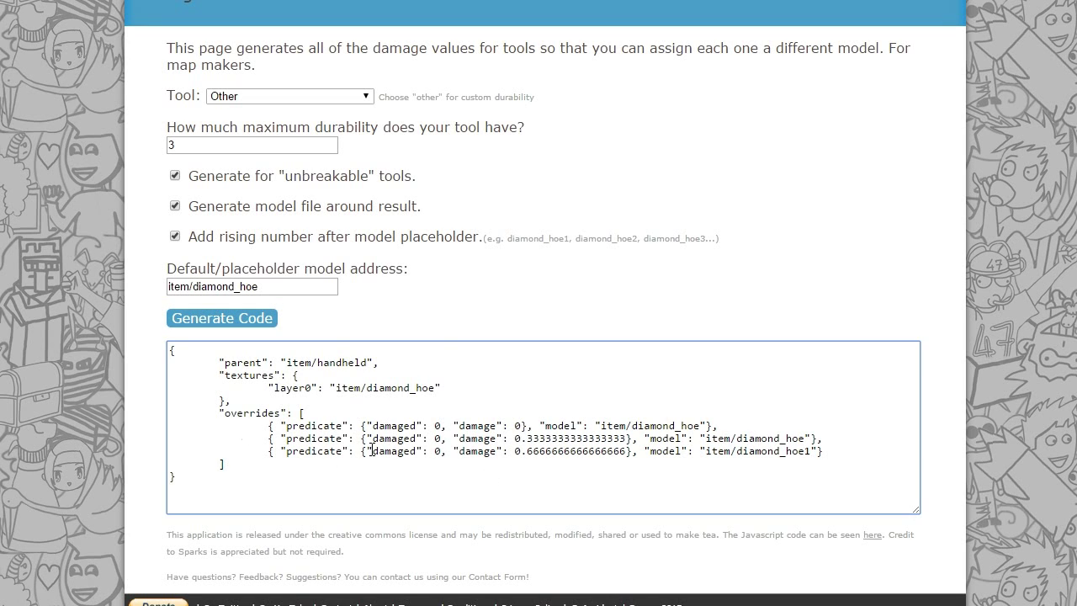
pyautogui.moveTo(835, 461); pyautogui.dragTo(670, 426)
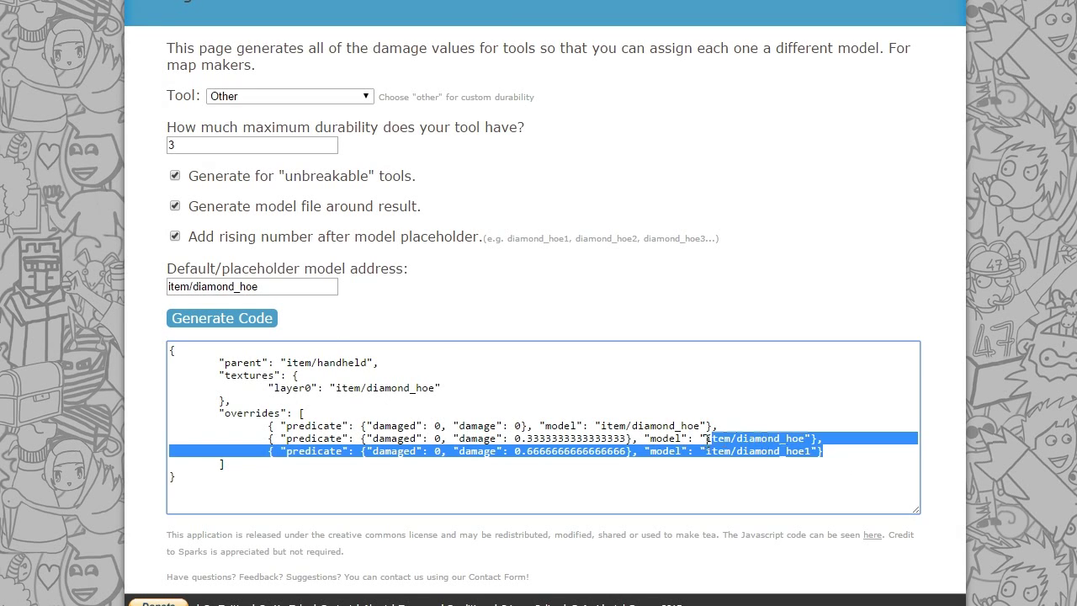
pyautogui.click(671, 426)
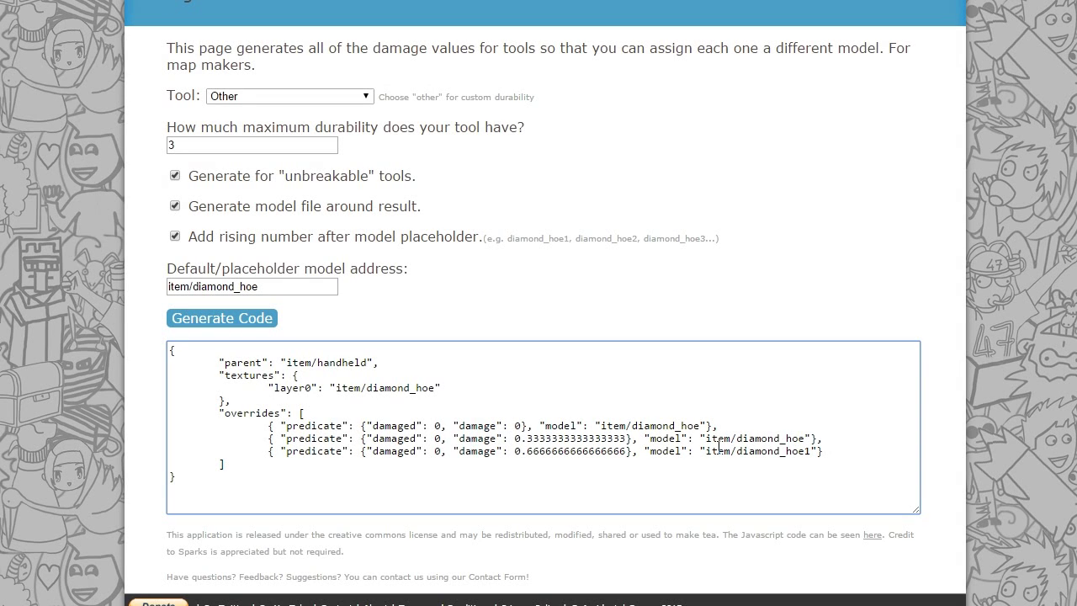
pyautogui.moveTo(626, 439); pyautogui.dragTo(520, 438)
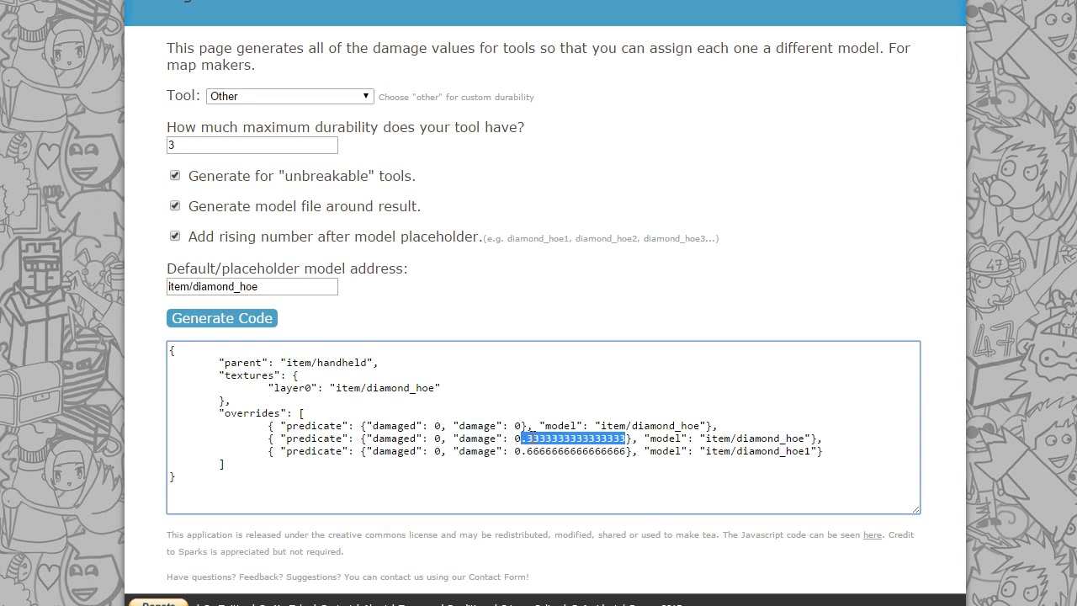
pyautogui.click(543, 451)
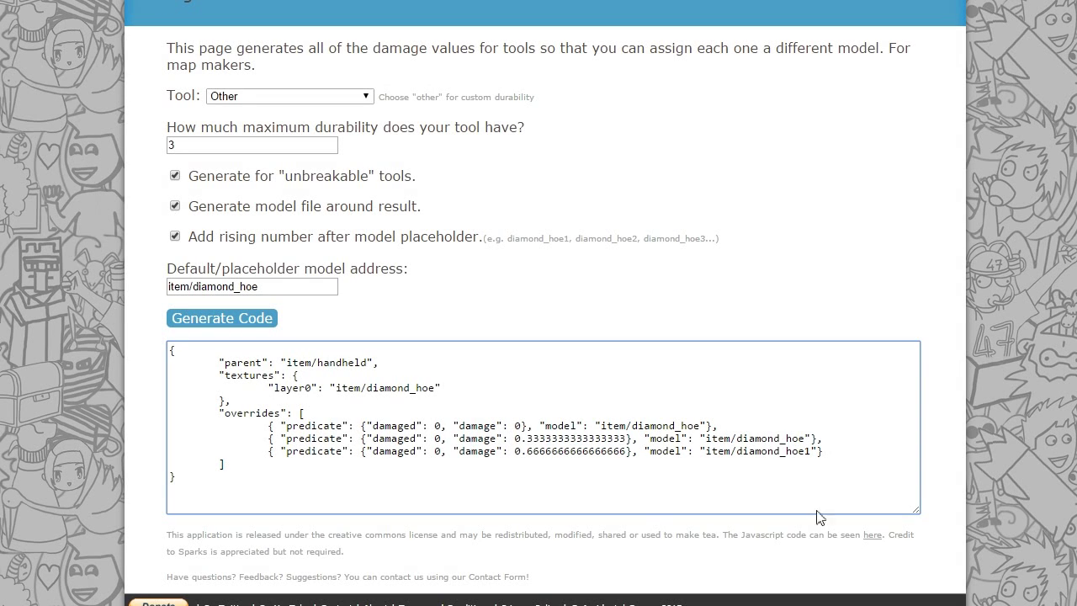
# - Open the JavaScript source through the footer 'here' link and scroll through it
pyautogui.click(871, 536)
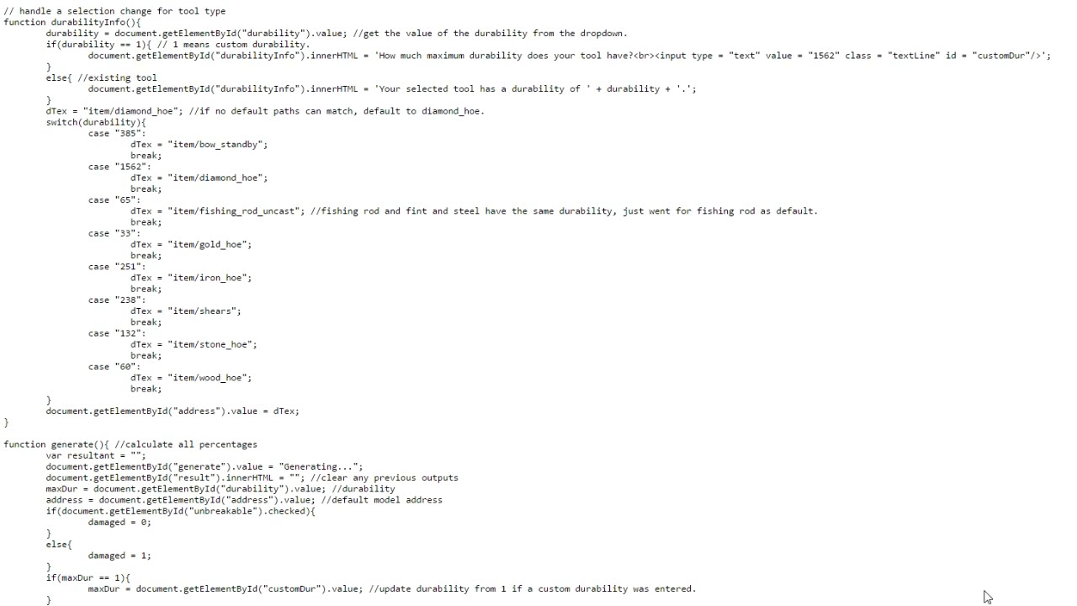
pyautogui.scroll(-1, 462, 457)
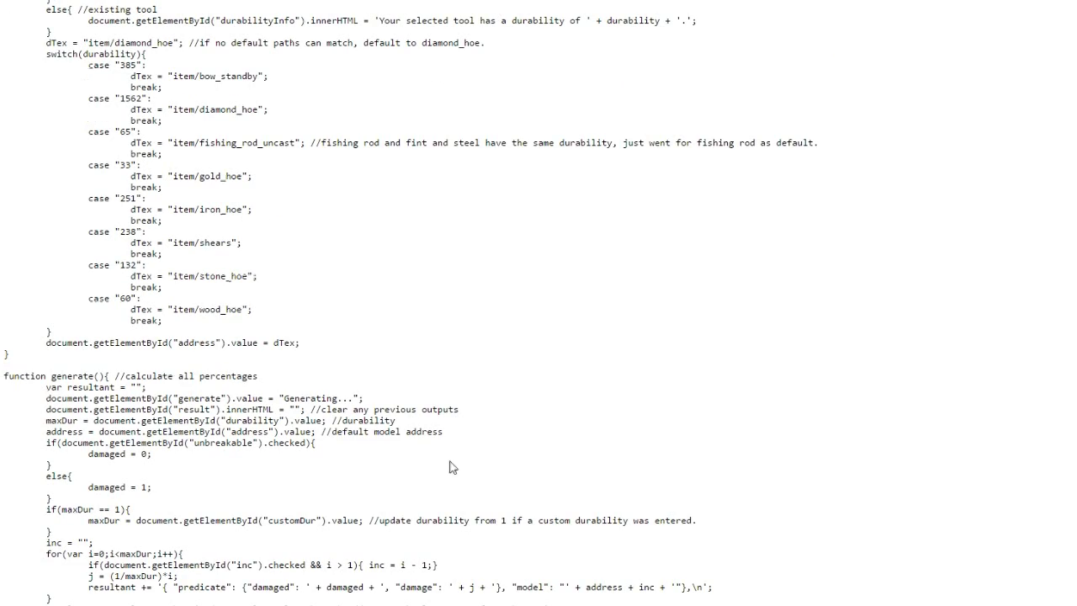
pyautogui.scroll(1, 449, 466)
pyautogui.scroll(-1, 453, 467)
pyautogui.scroll(1, 452, 463)
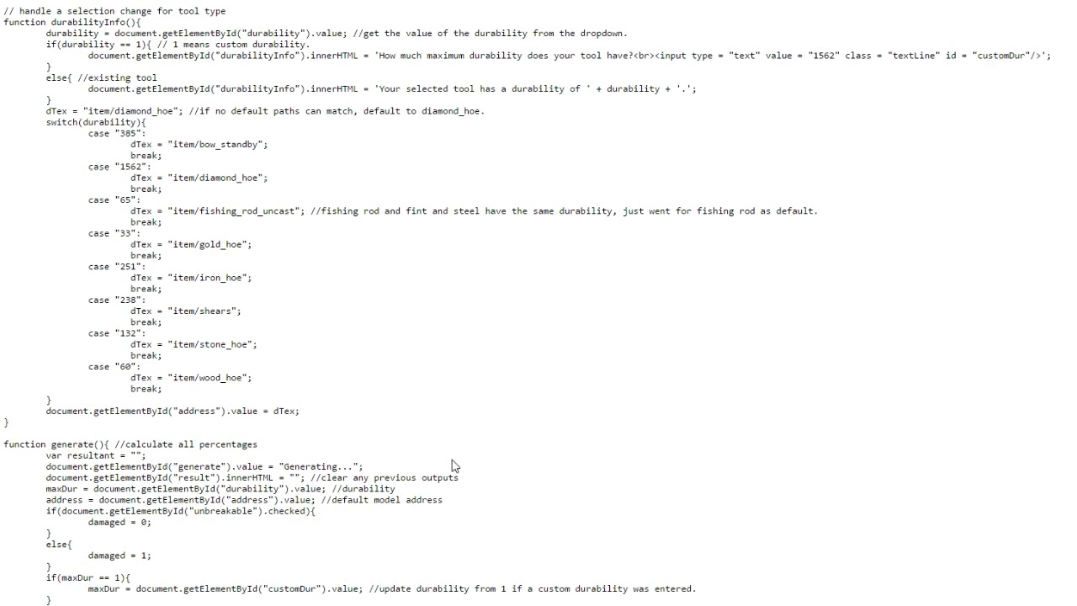
pyautogui.scroll(-1, 452, 461)
pyautogui.scroll(1, 471, 459)
# - Navigate back with Alt+Left to the generator showing the durability-3 model file
pyautogui.hotkey('alt', 'Left')
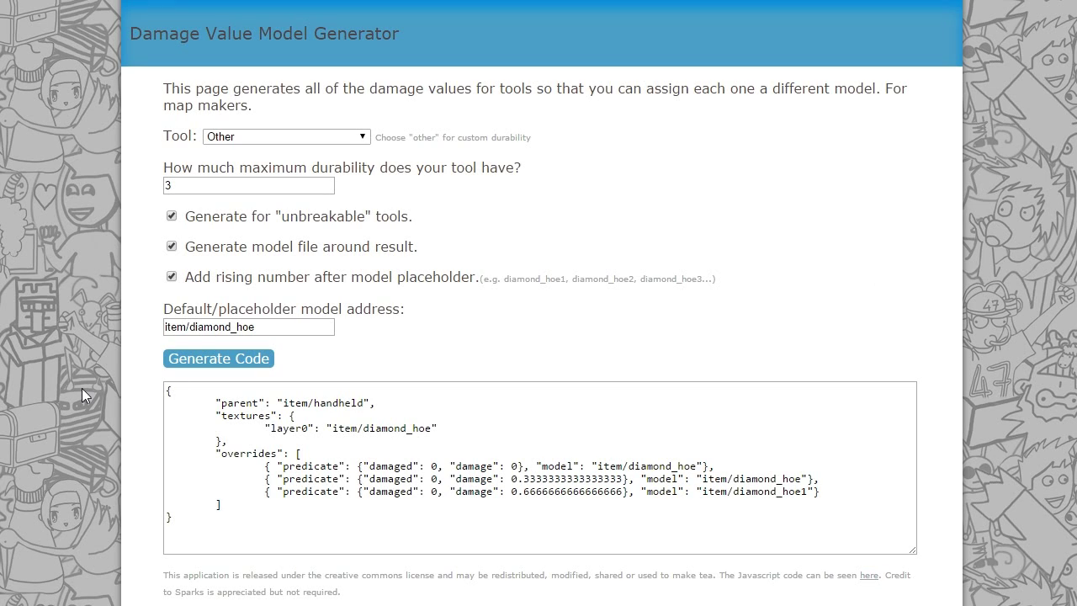